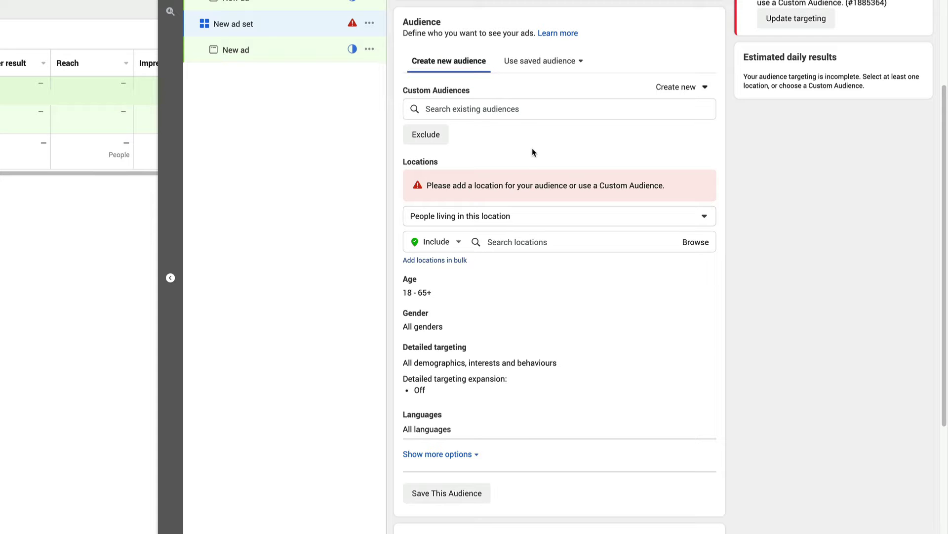
Add United States as the ad set's audience location and narrow it to the state of Michigan.
scroll(541, 272, down, 2)
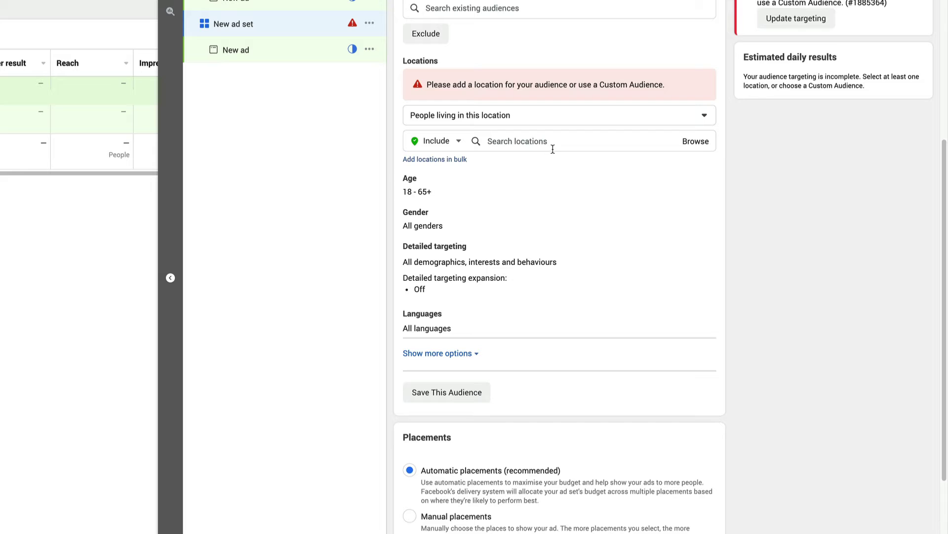
click(525, 141)
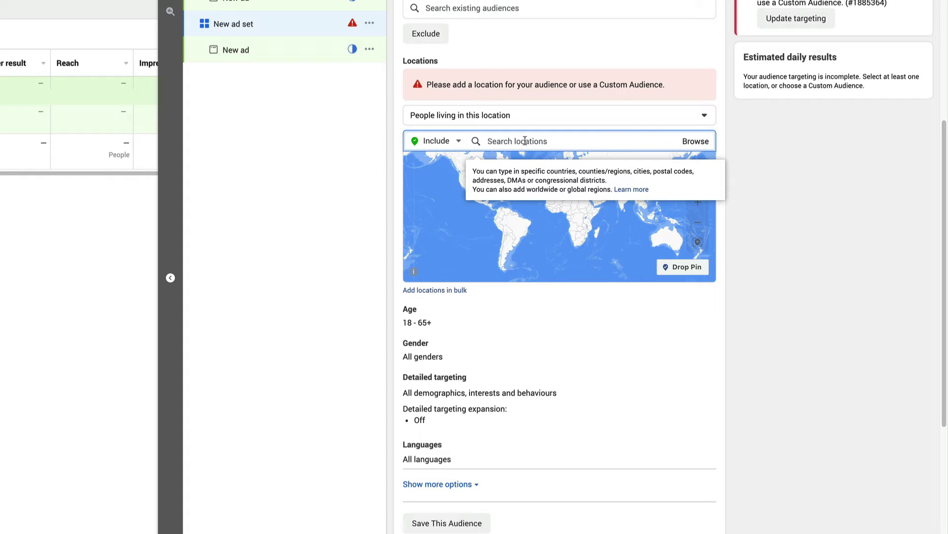
text(united)
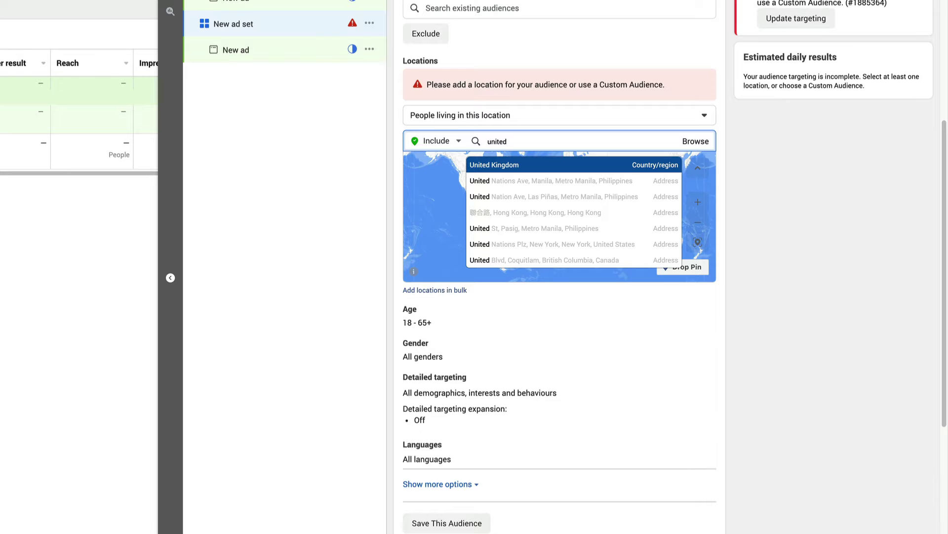
text( states)
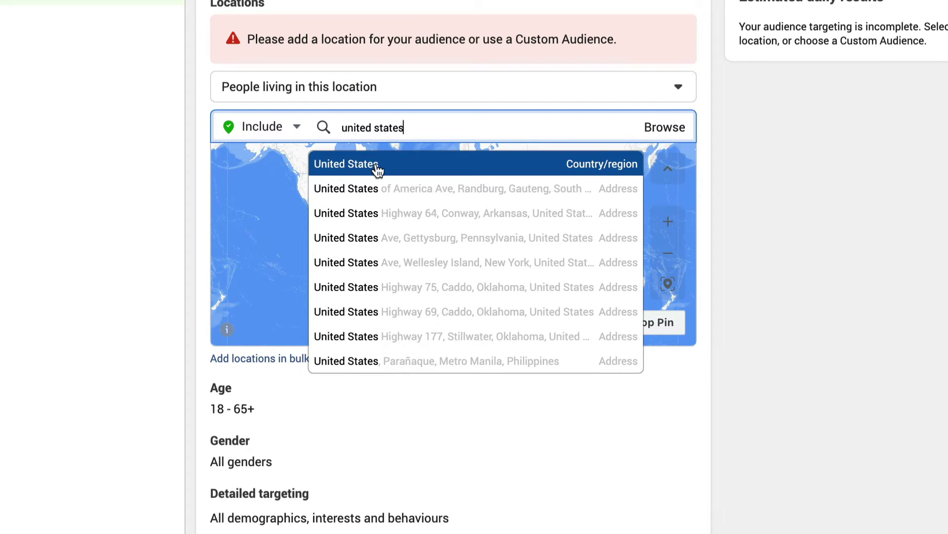
click(434, 169)
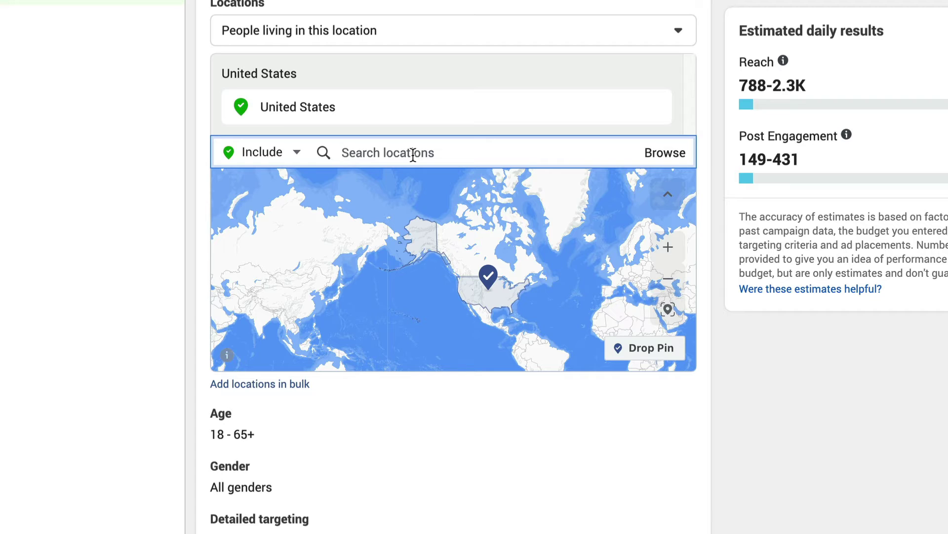
text(michigan)
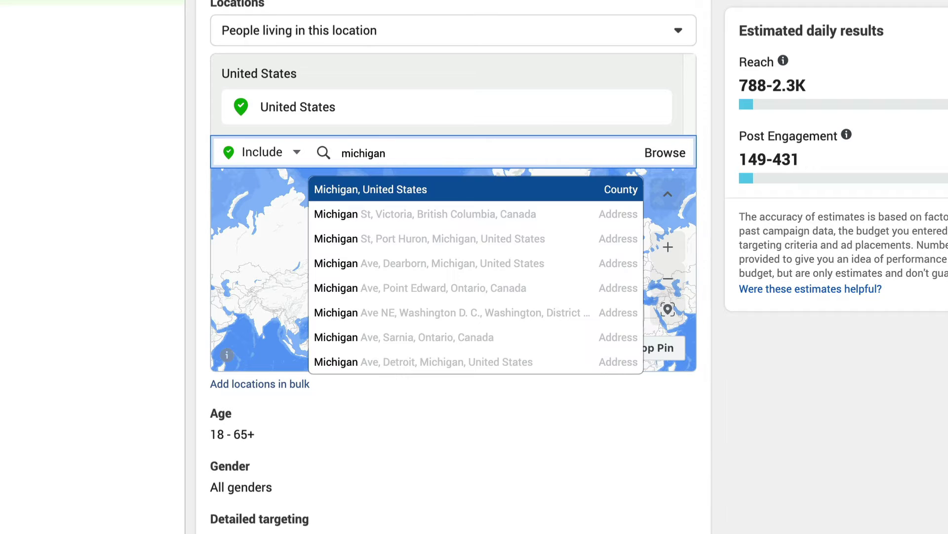
click(375, 189)
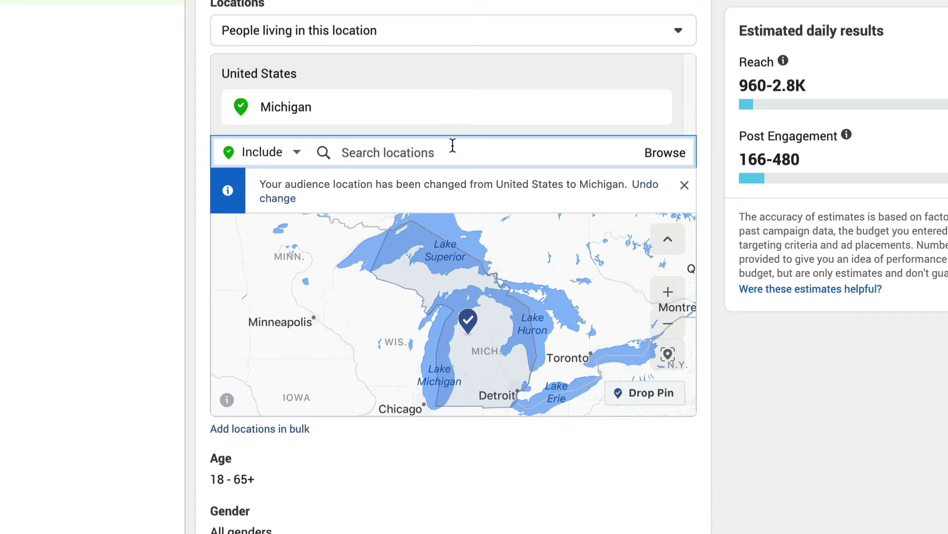
Narrow the audience location to the city of Clarkston, Michigan, United States.
mouse_move(435, 117)
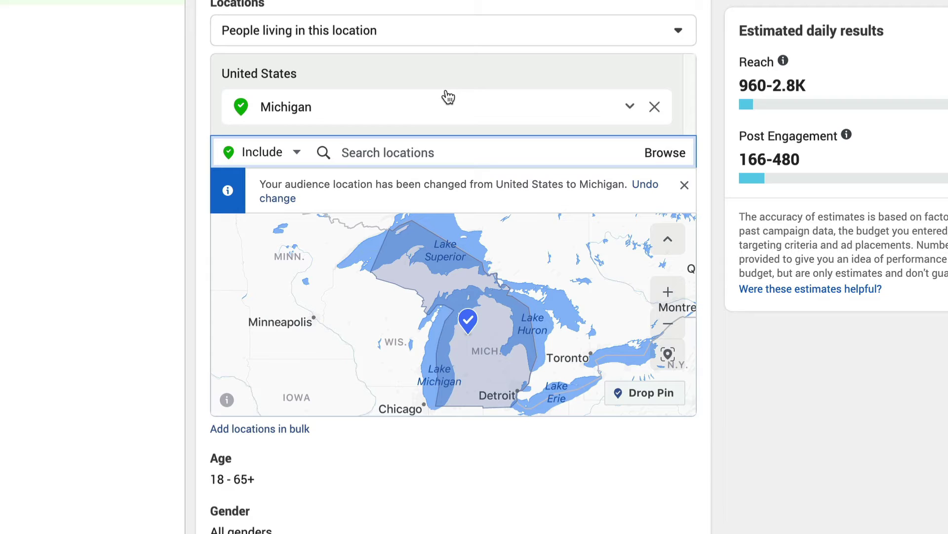
text(clarks)
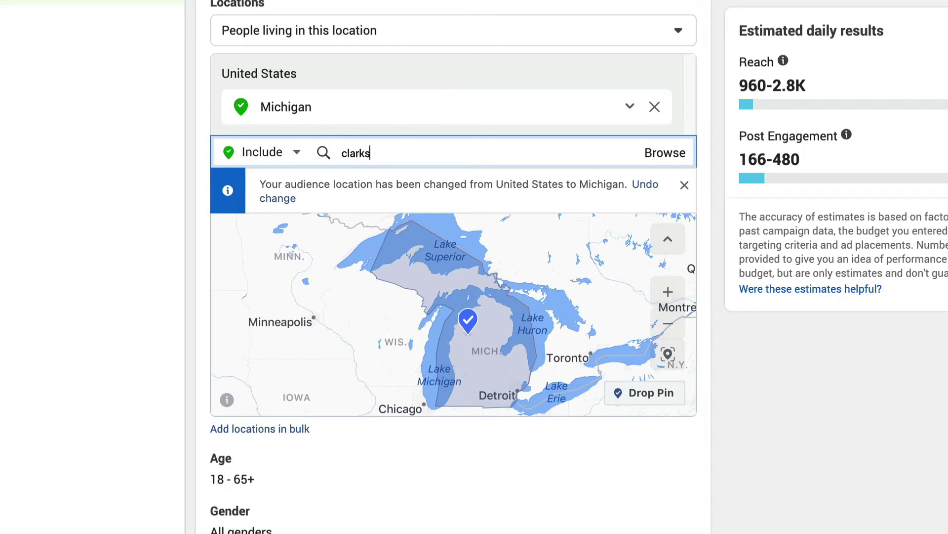
text(ton)
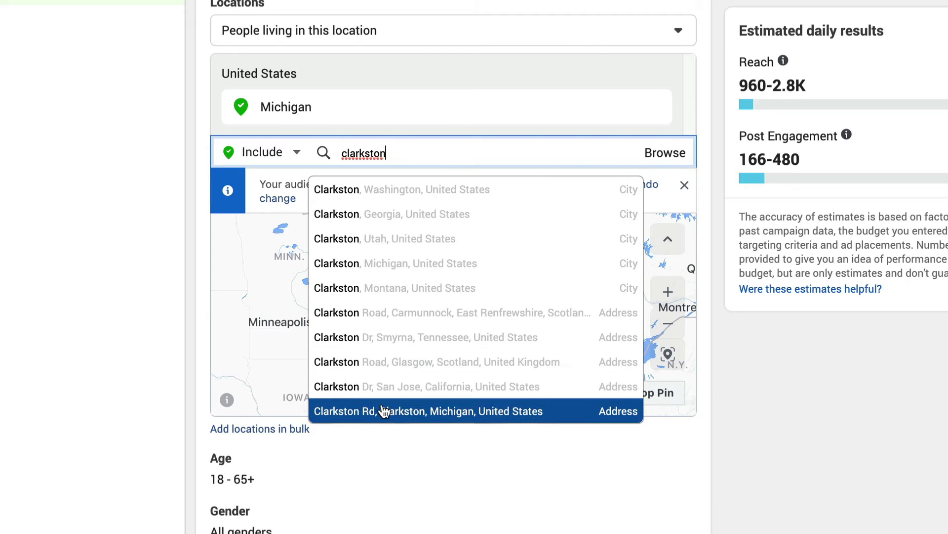
click(387, 263)
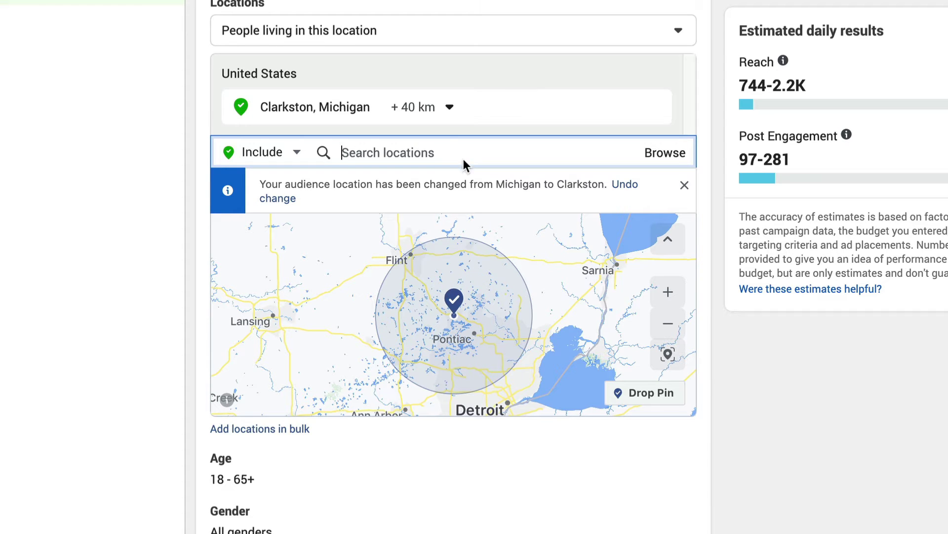
Reduce the targeting radius around Clarkston to 17 km, keeping the cities within radius option.
click(450, 112)
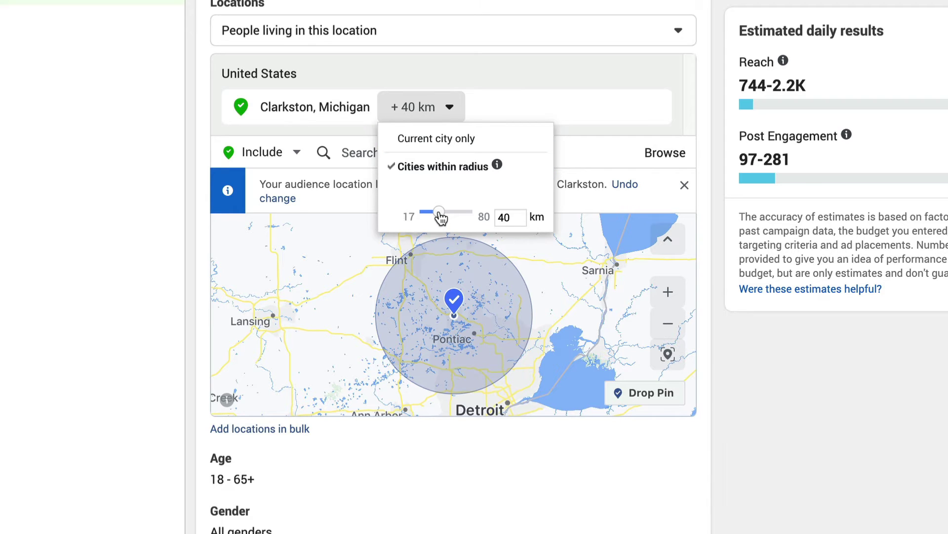
drag(441, 218, 417, 216)
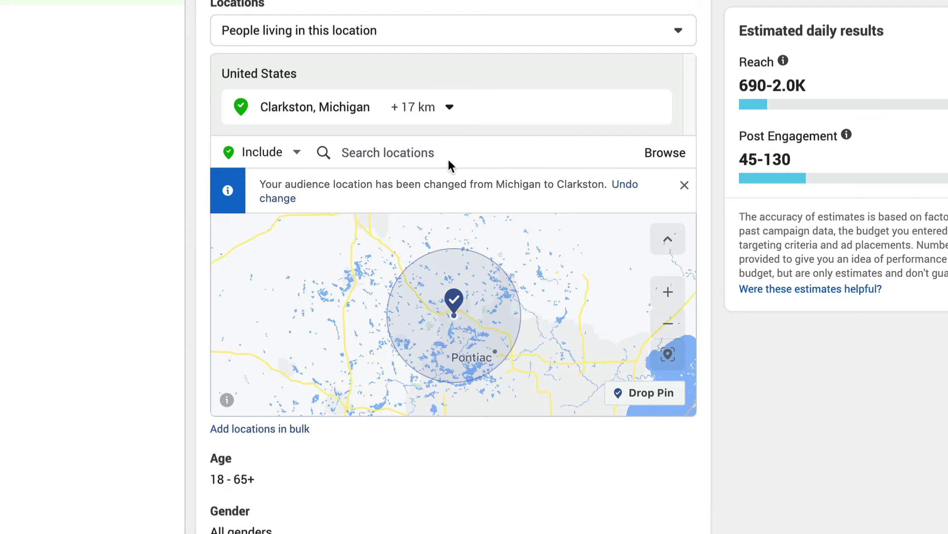
click(448, 110)
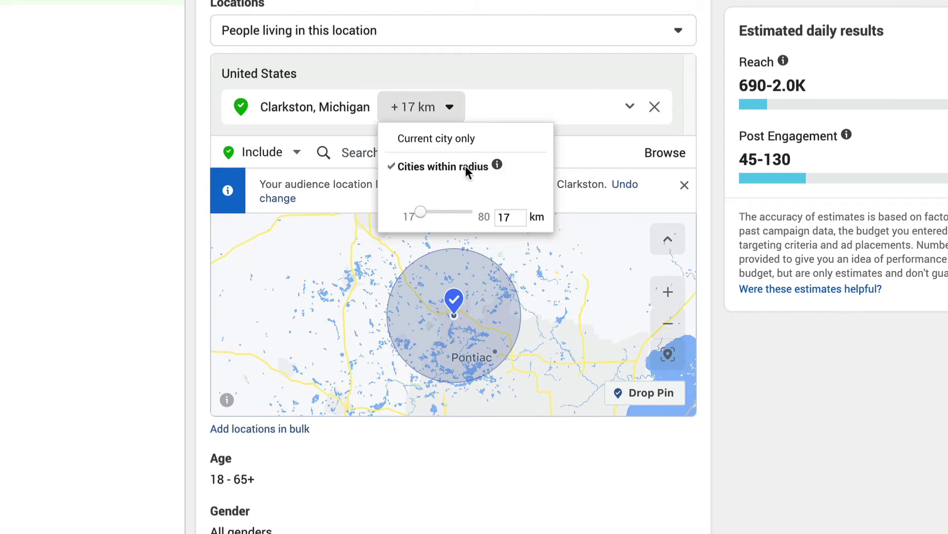
click(499, 76)
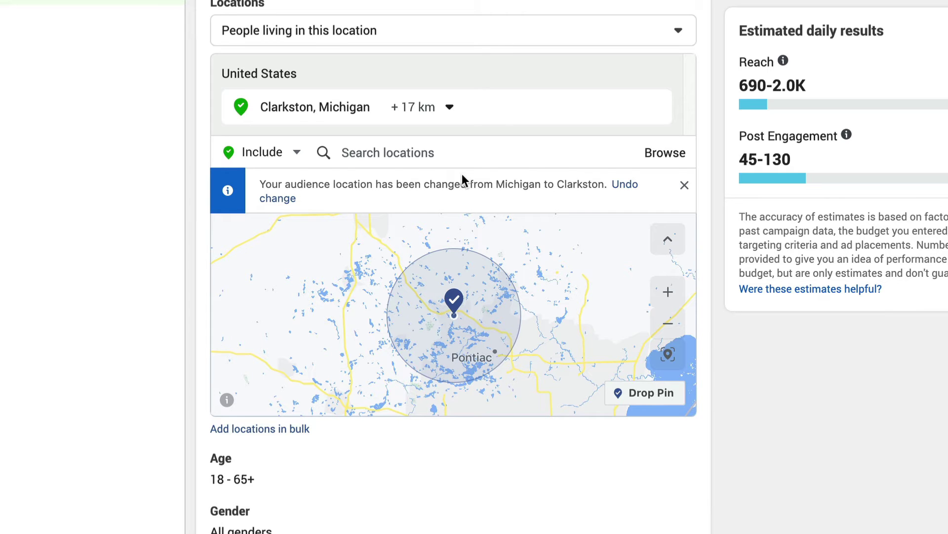
Set the audience age range to a minimum of 47 and a maximum of 47.
scroll(378, 336, down, 5)
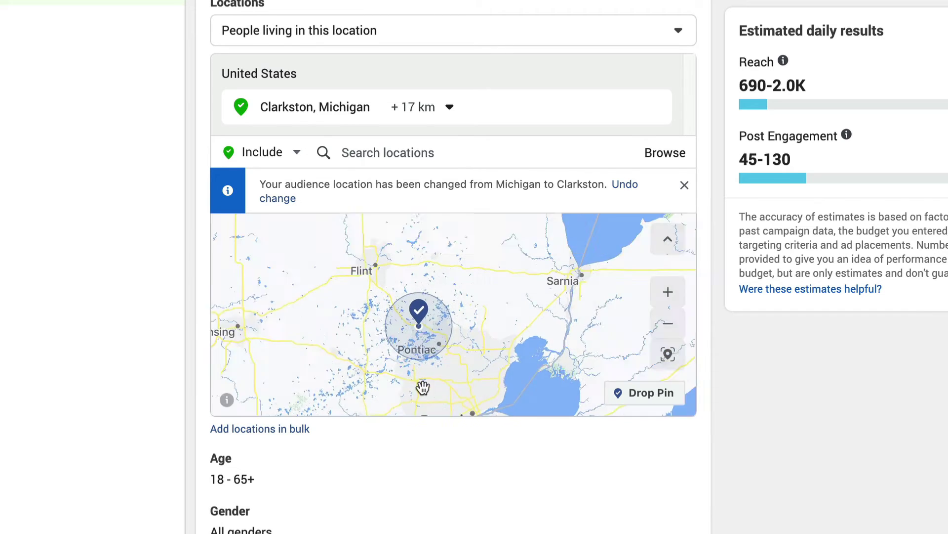
scroll(549, 486, down, 5)
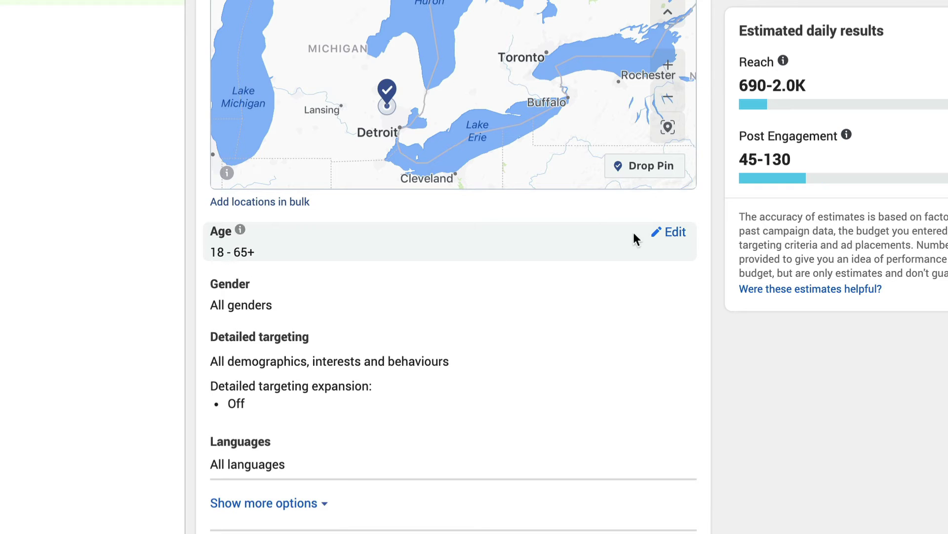
click(676, 233)
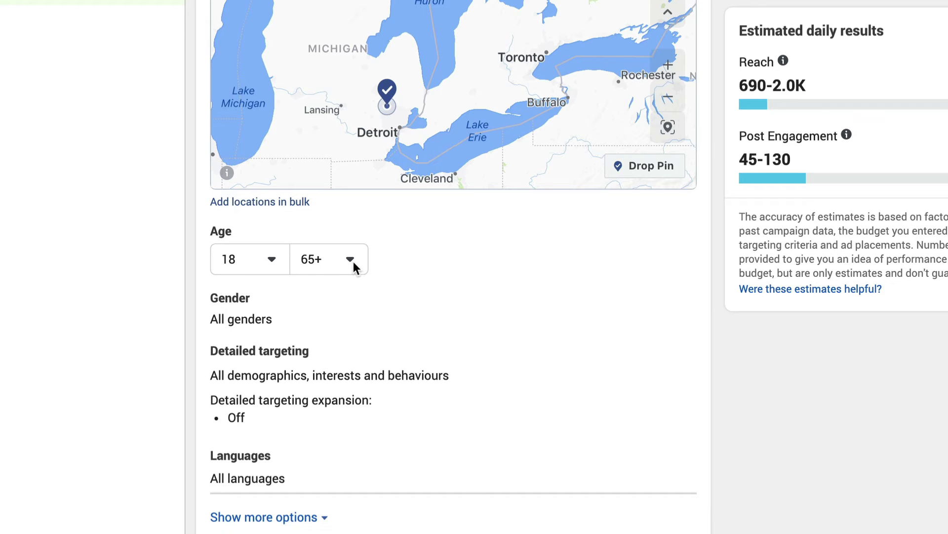
click(275, 258)
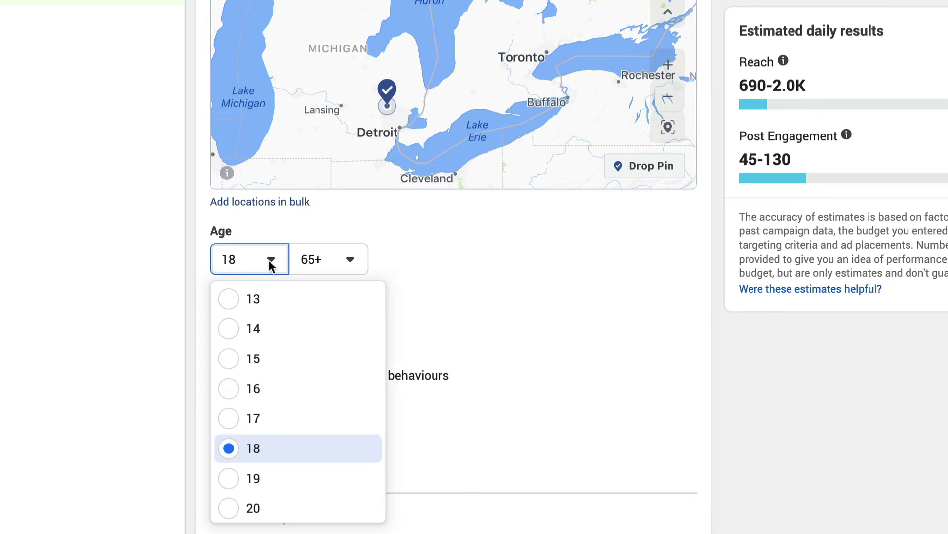
scroll(267, 321, down, 3)
scroll(274, 330, down, 12)
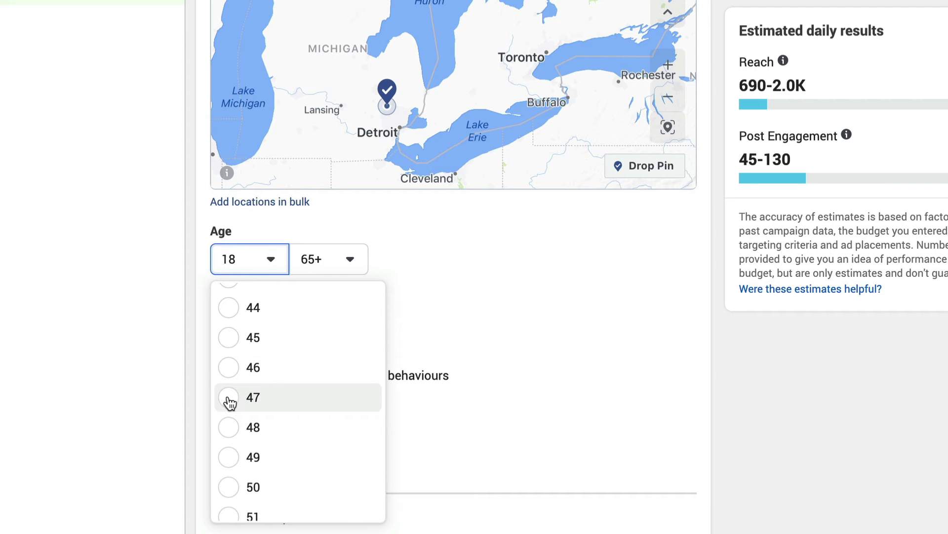
click(231, 398)
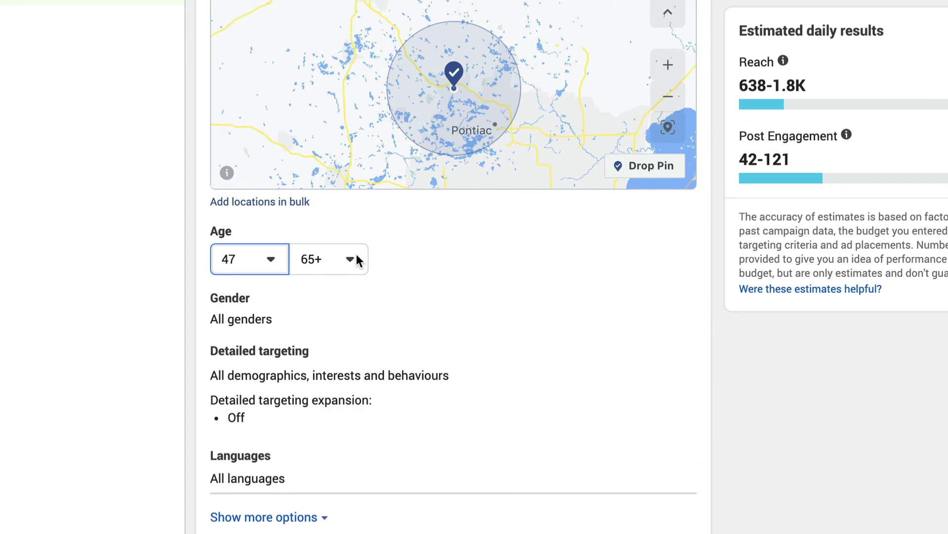
click(354, 260)
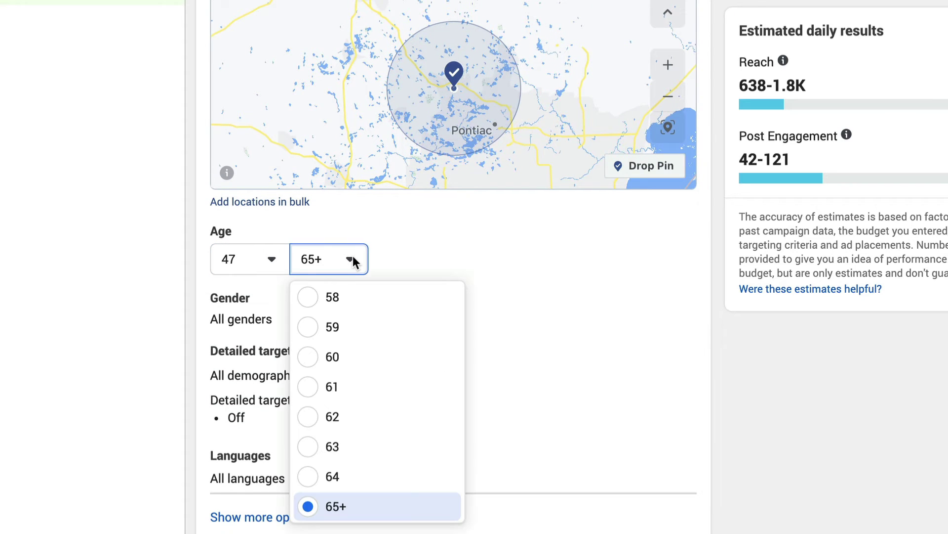
scroll(339, 377, up, 8)
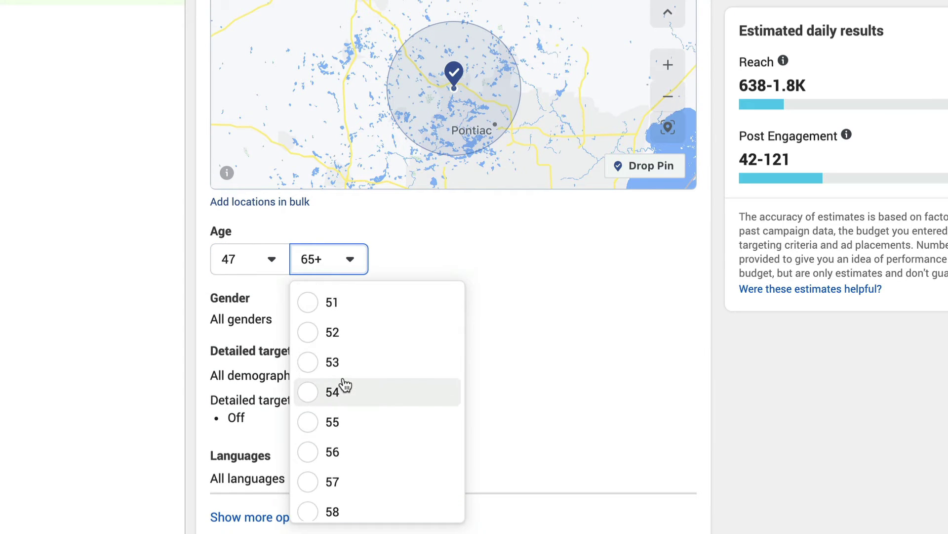
click(313, 348)
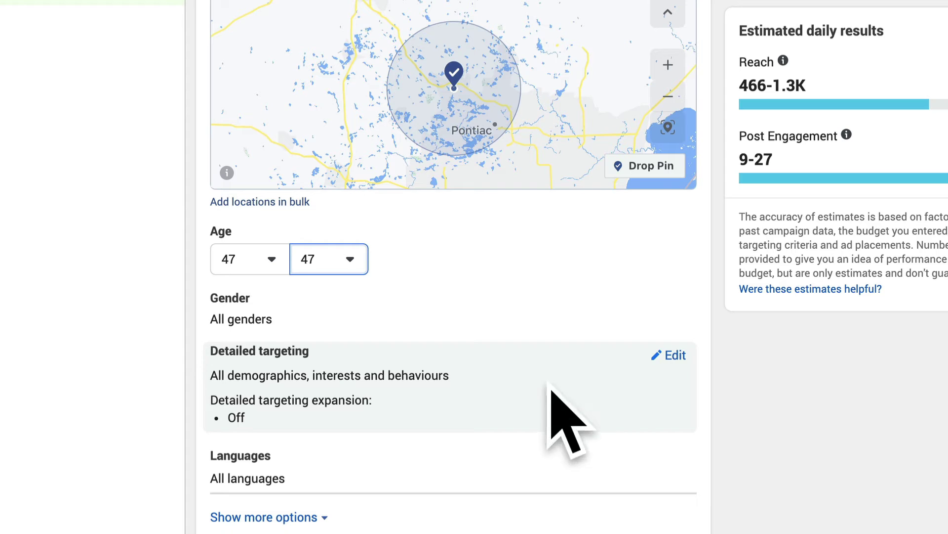
Open detailed targeting for editing and search its demographics, interests and behaviours for "organic".
click(677, 358)
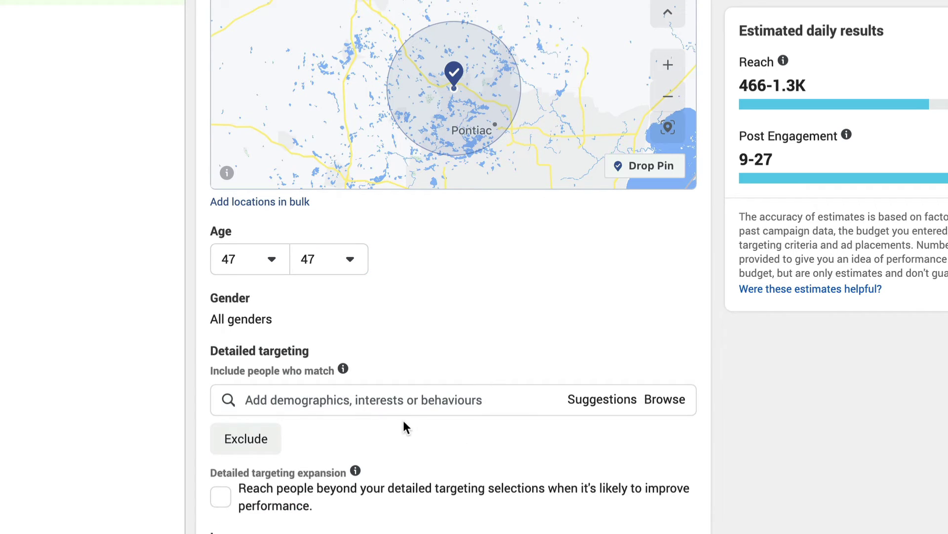
scroll(415, 422, down, 2)
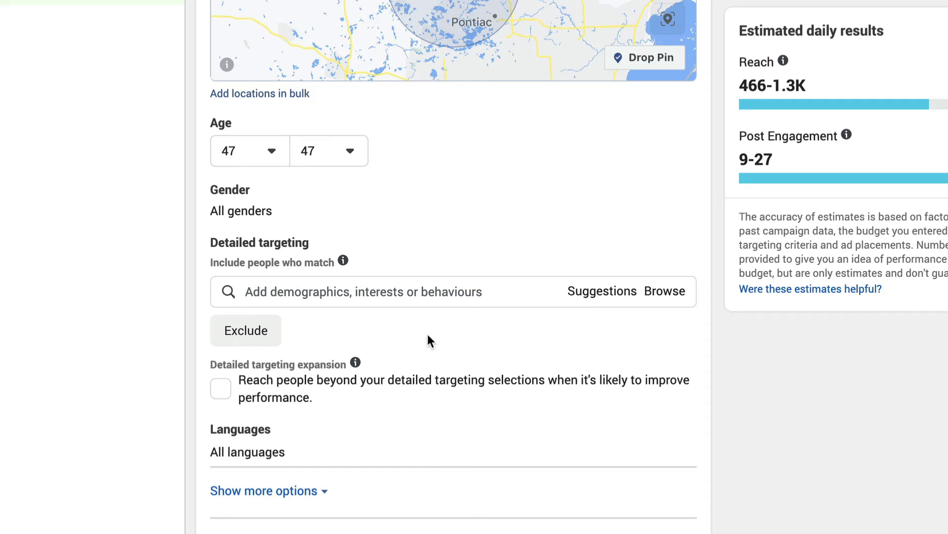
click(391, 290)
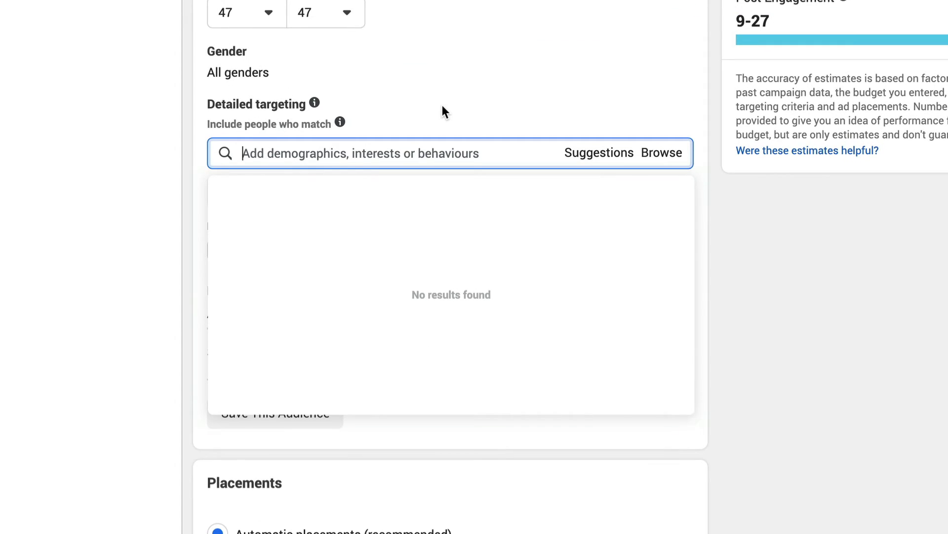
scroll(442, 104, up, 3)
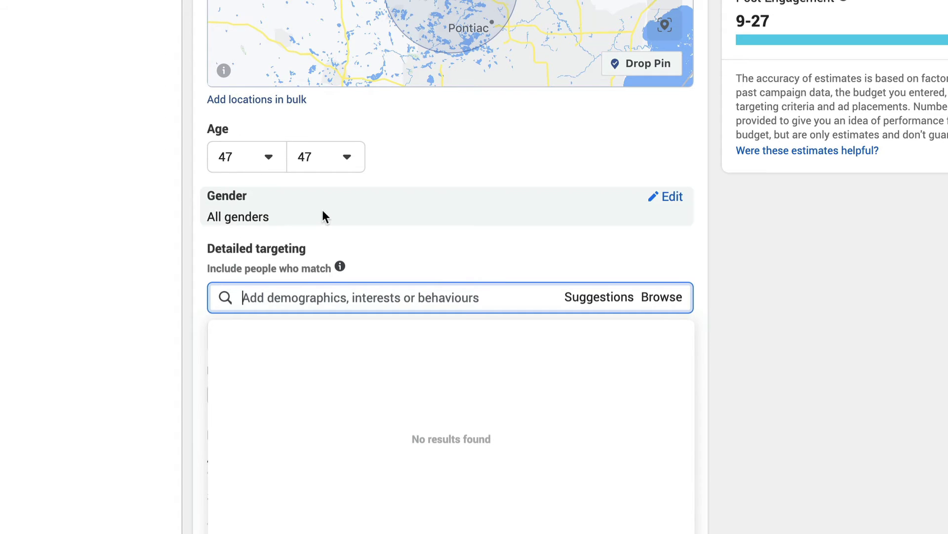
scroll(335, 198, down, 2)
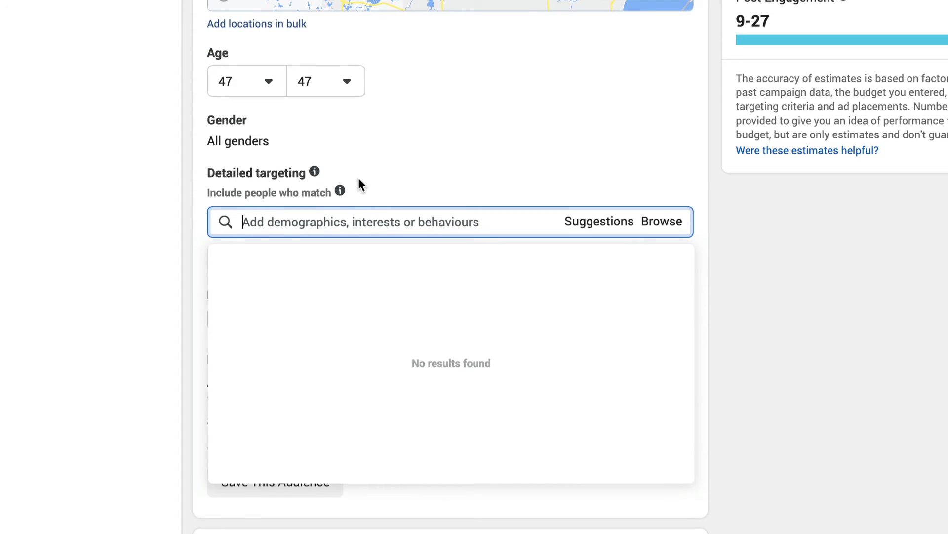
text(organ)
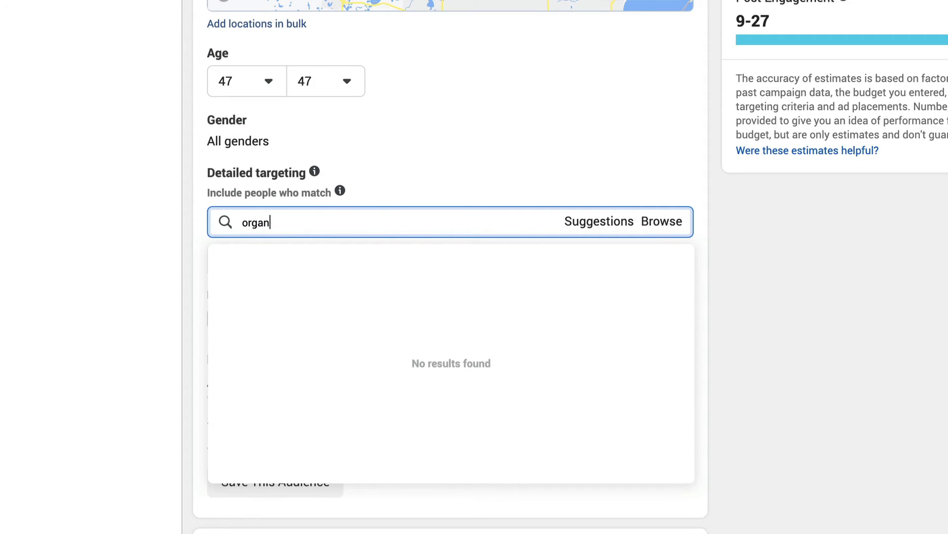
text(ic food)
key(BackSpace)
key(BackSpace)
key(BackSpace)
key(BackSpace)
key(BackSpace)
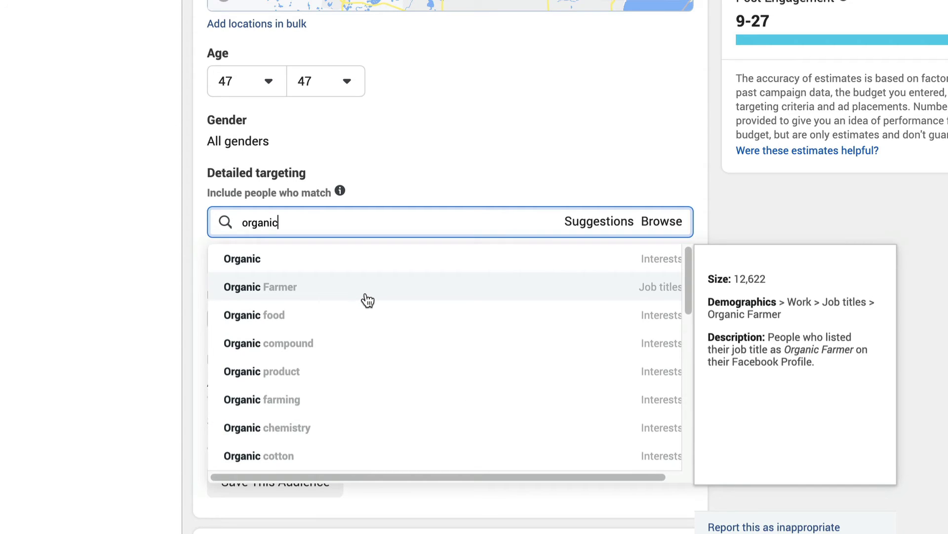
Look through the "organic" results and add the Organic coffee interest to the detailed targeting.
scroll(318, 297, down, 2)
scroll(319, 296, up, 1)
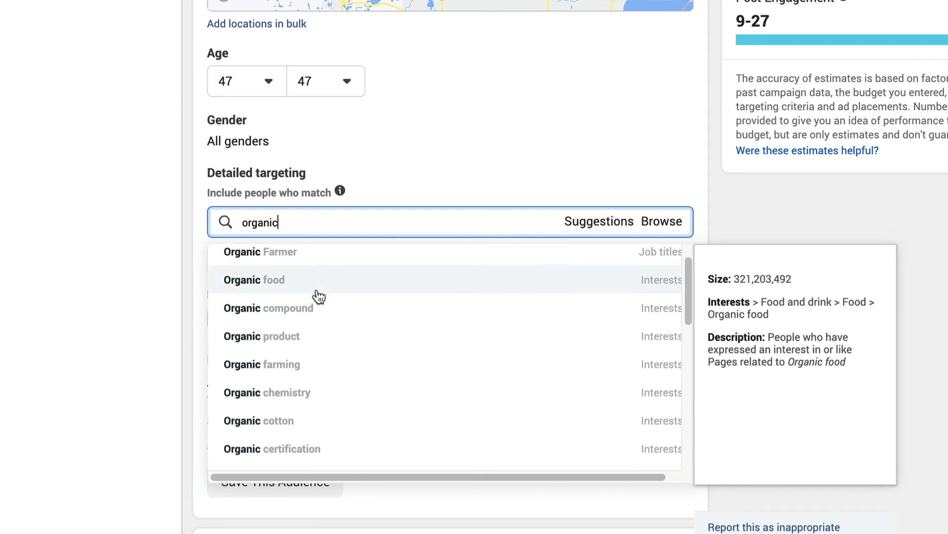
scroll(320, 299, down, 1)
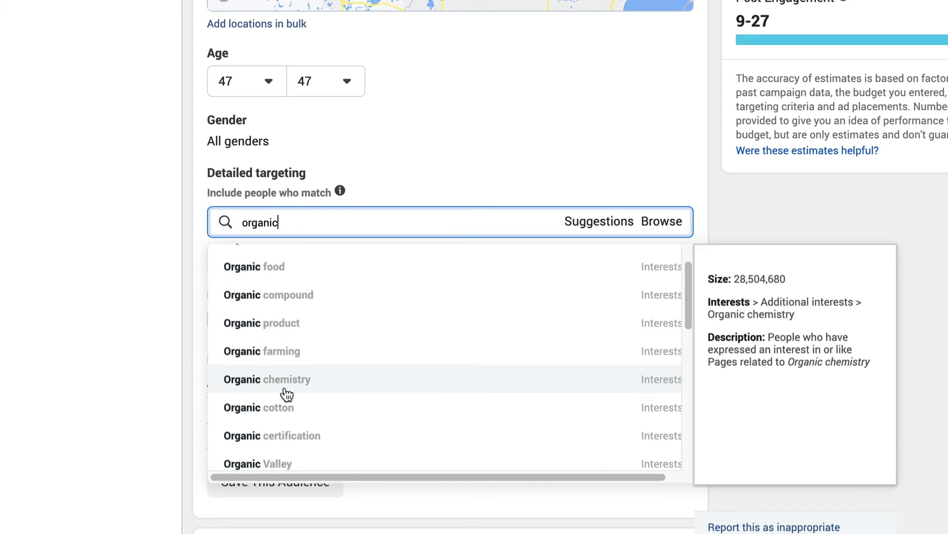
scroll(296, 400, down, 1)
scroll(304, 409, down, 2)
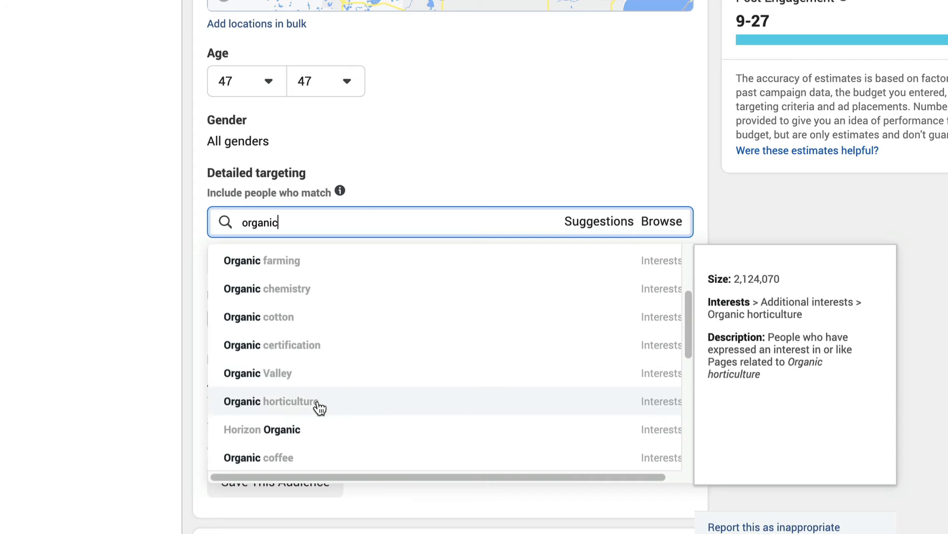
scroll(308, 434, down, 3)
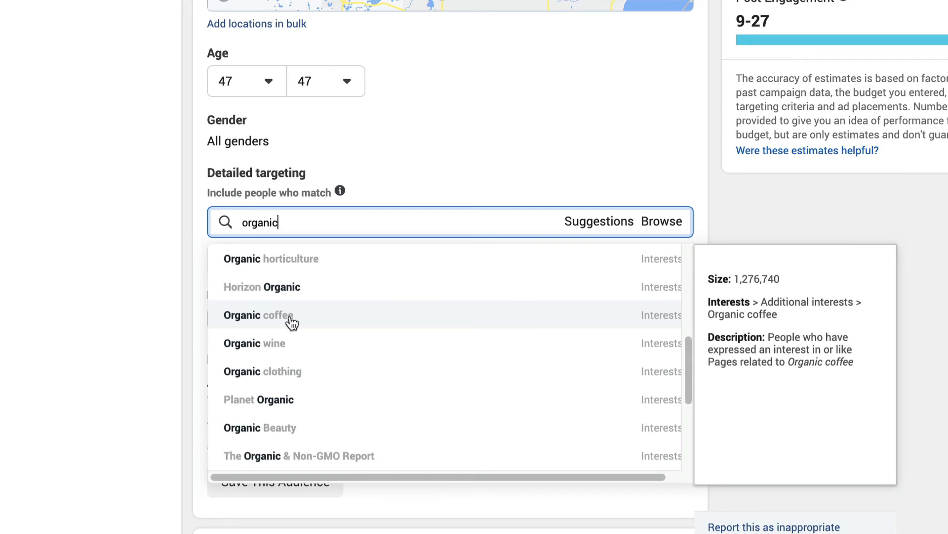
click(291, 322)
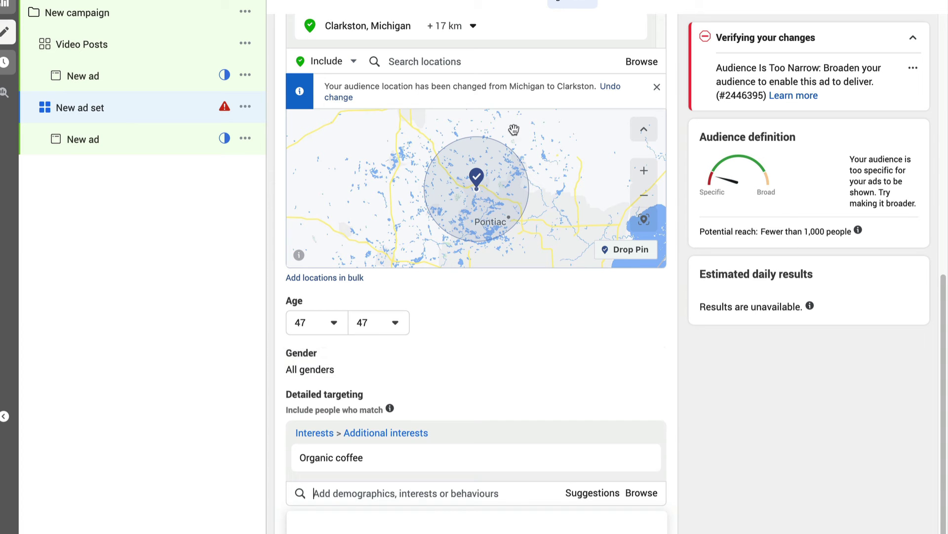
Widen the targeting radius around Clarkston to 80 km, keeping the cities within radius option.
click(470, 25)
drag(453, 108, 471, 106)
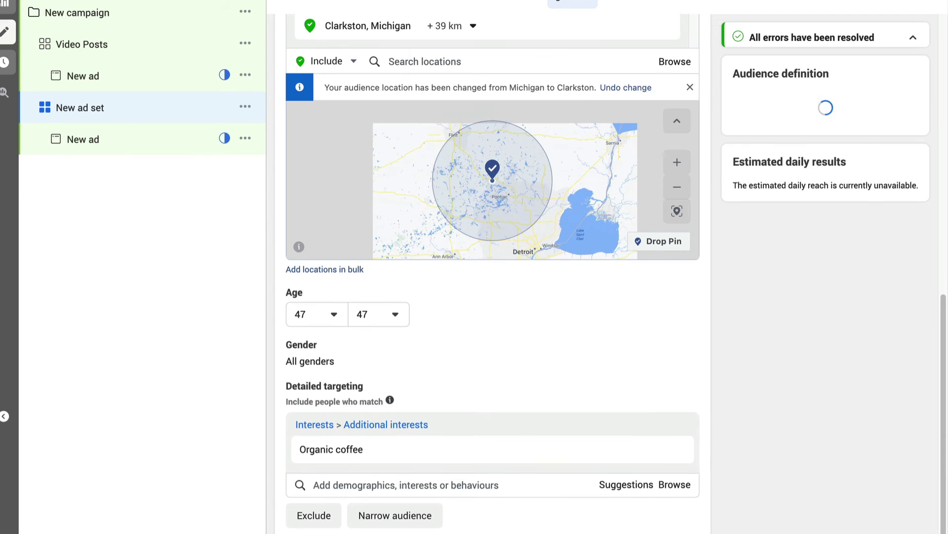
click(473, 27)
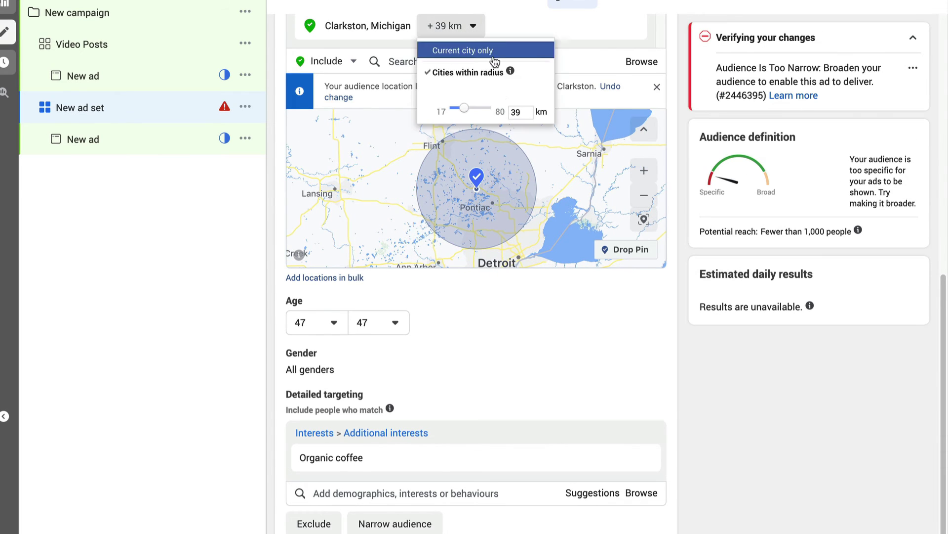
drag(457, 110, 500, 111)
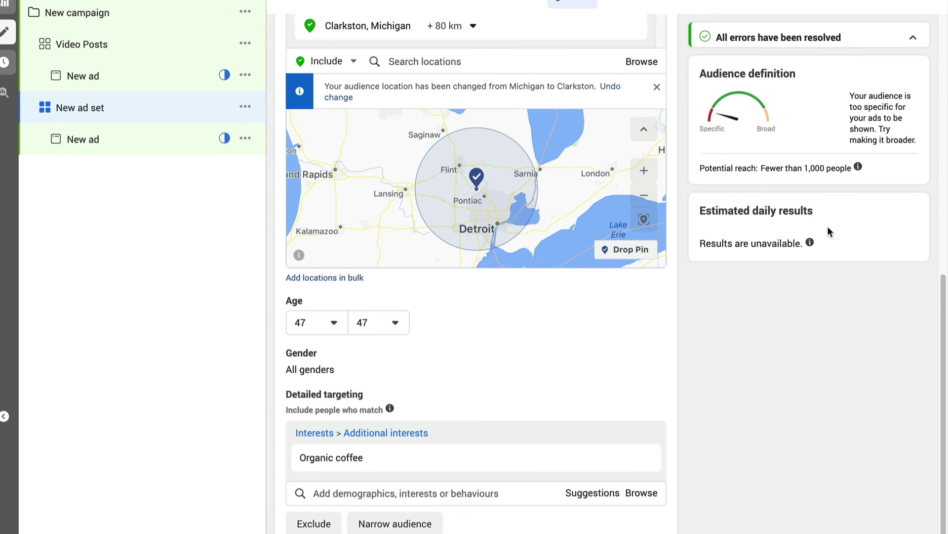
Replace the Organic coffee interest with Organic food, searching detailed targeting for "organic living" and "organic".
mouse_move(607, 458)
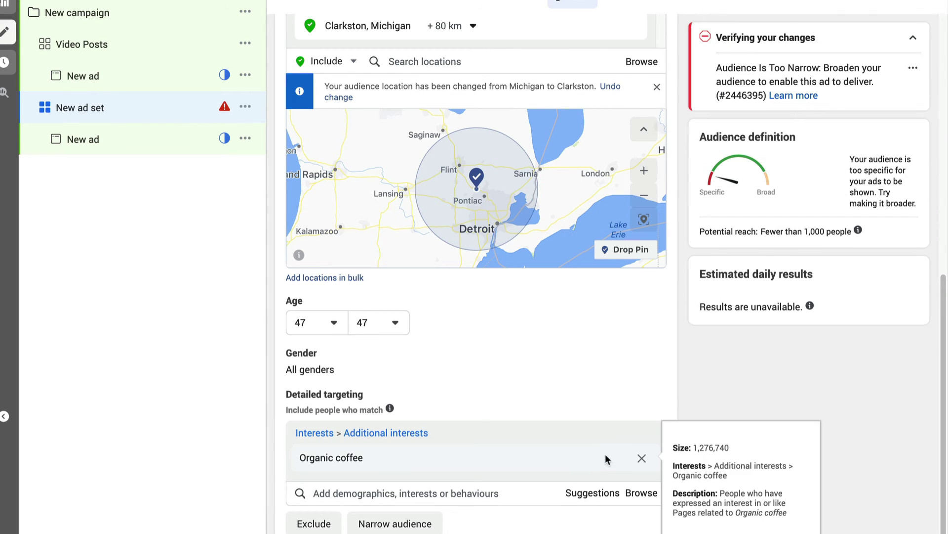
click(641, 462)
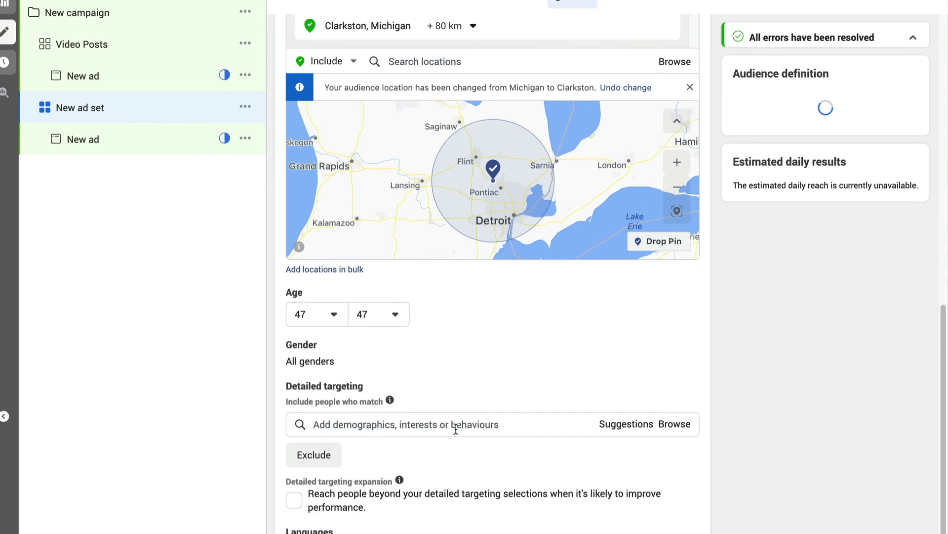
scroll(378, 338, down, 3)
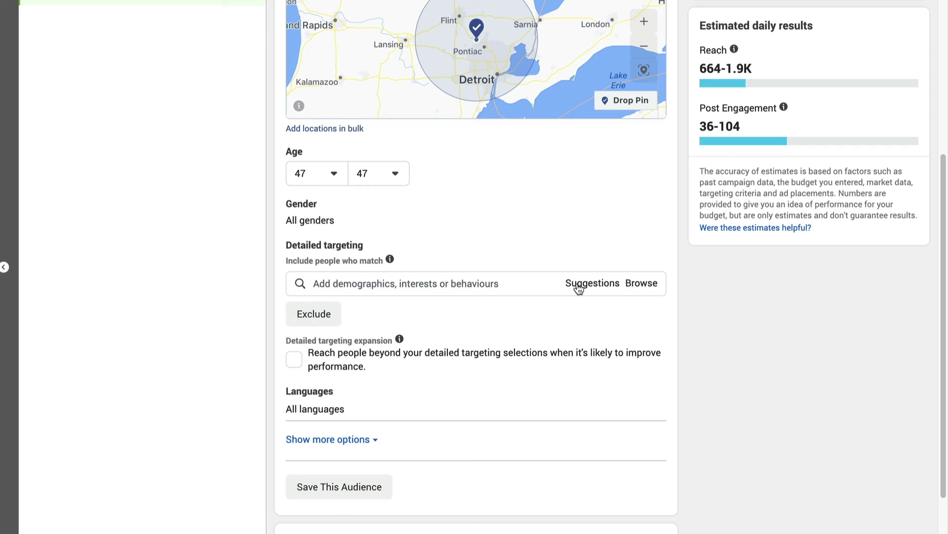
click(452, 285)
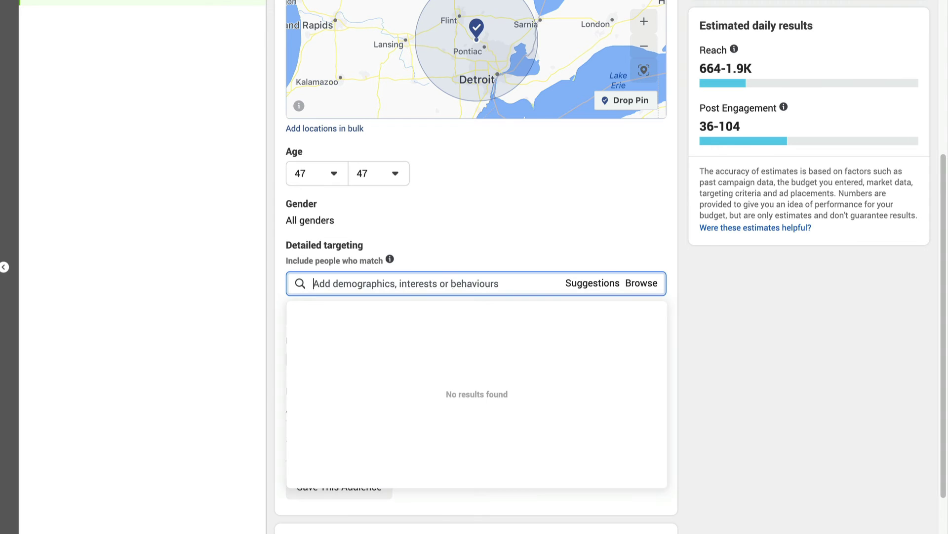
text(organi)
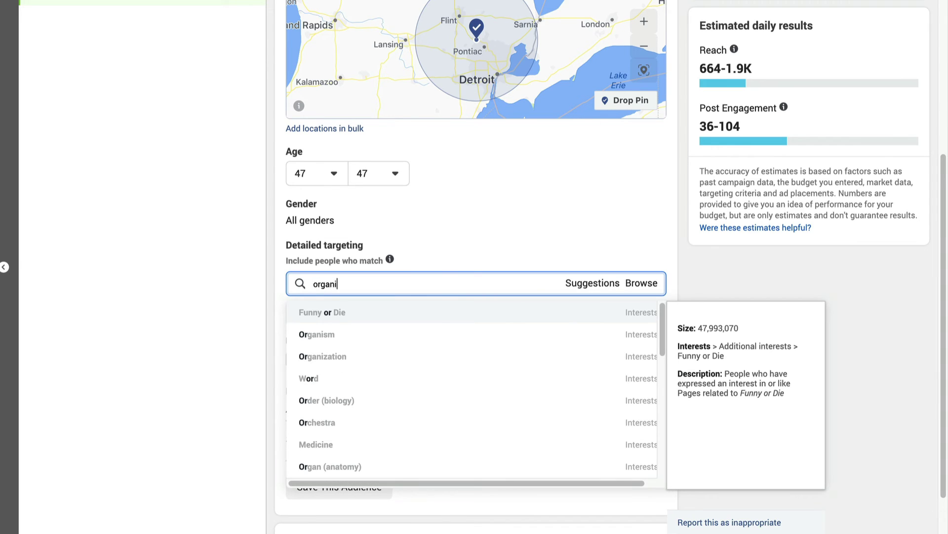
text(c living)
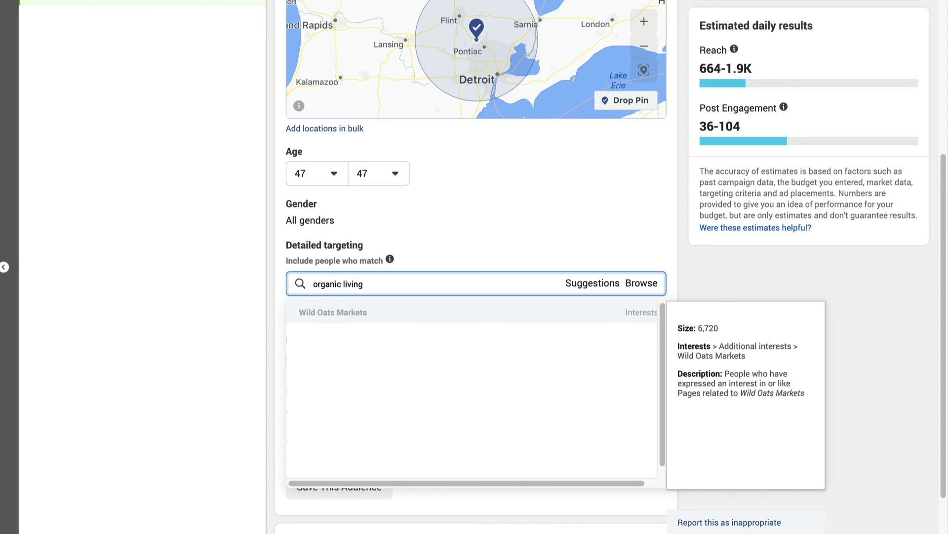
key(BackSpace)
key(BackSpace)
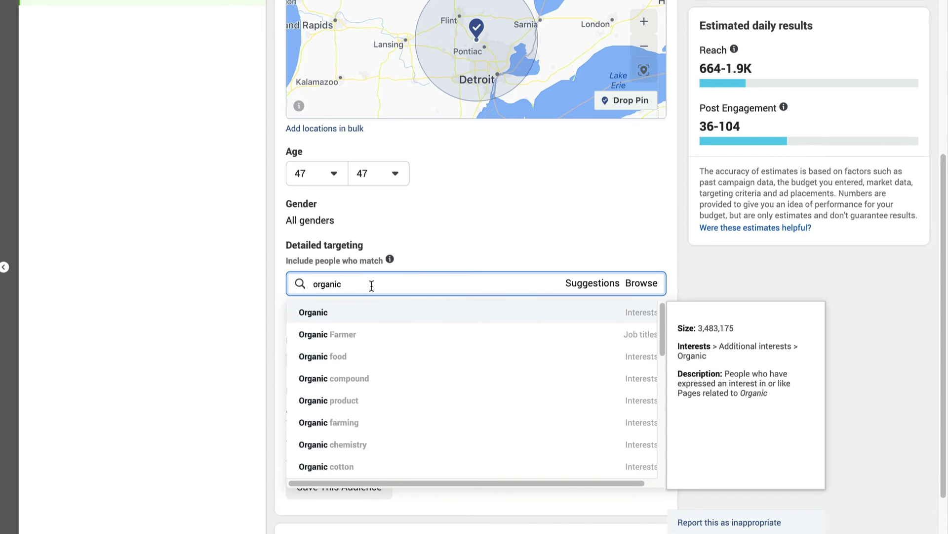
click(333, 358)
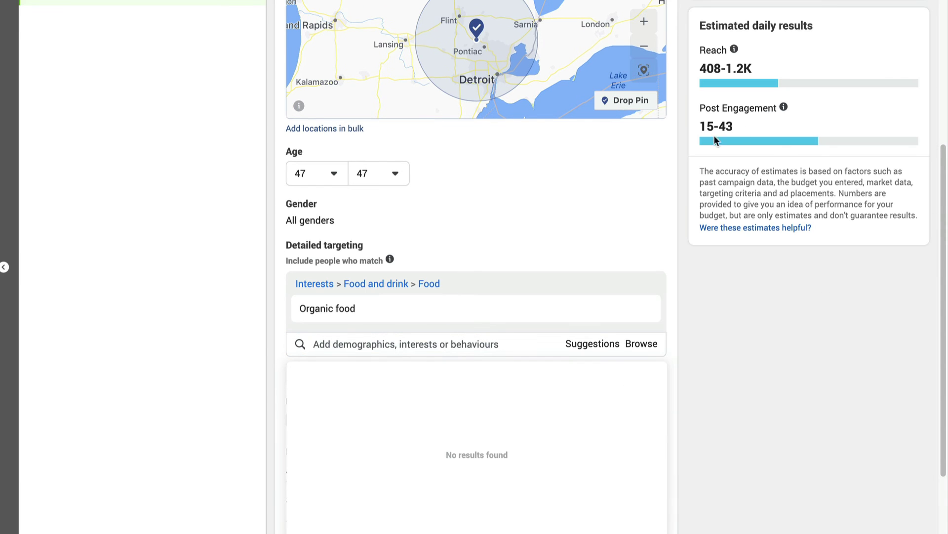
Add an exclusion condition to the detailed targeting and browse its demographics, interests and behaviours categories without choosing any.
scroll(783, 120, up, 3)
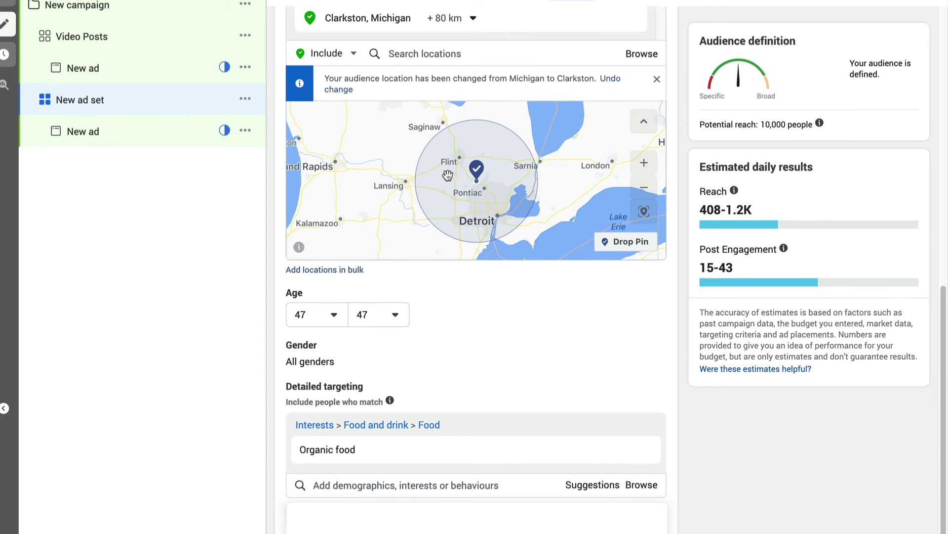
click(806, 514)
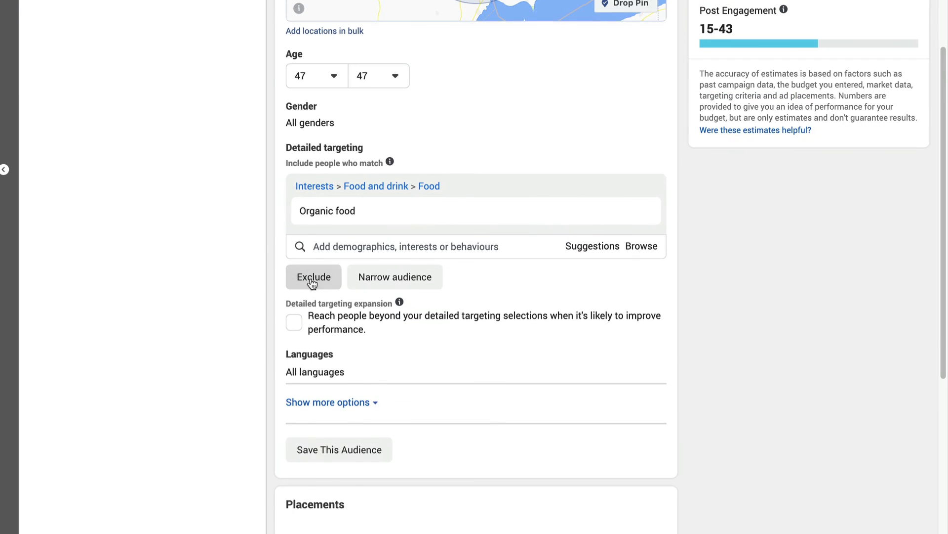
click(310, 519)
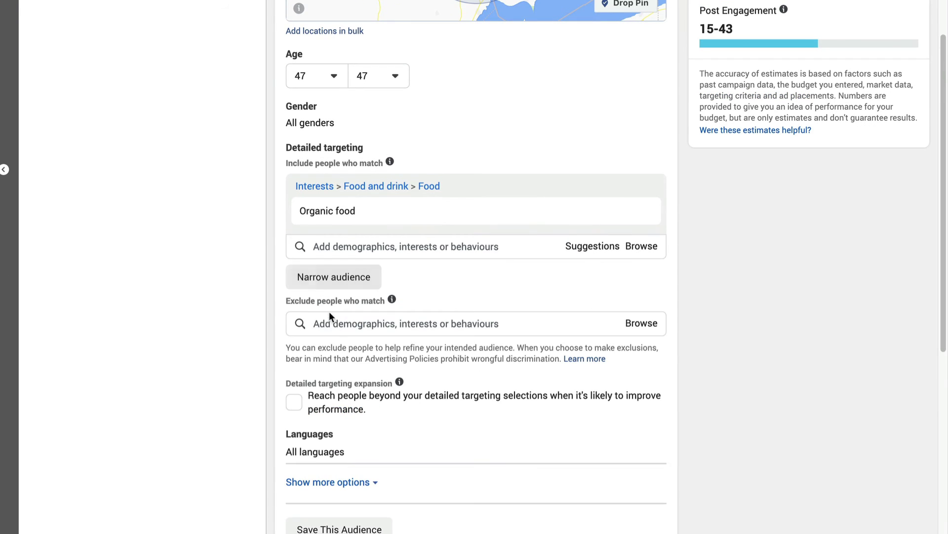
click(343, 327)
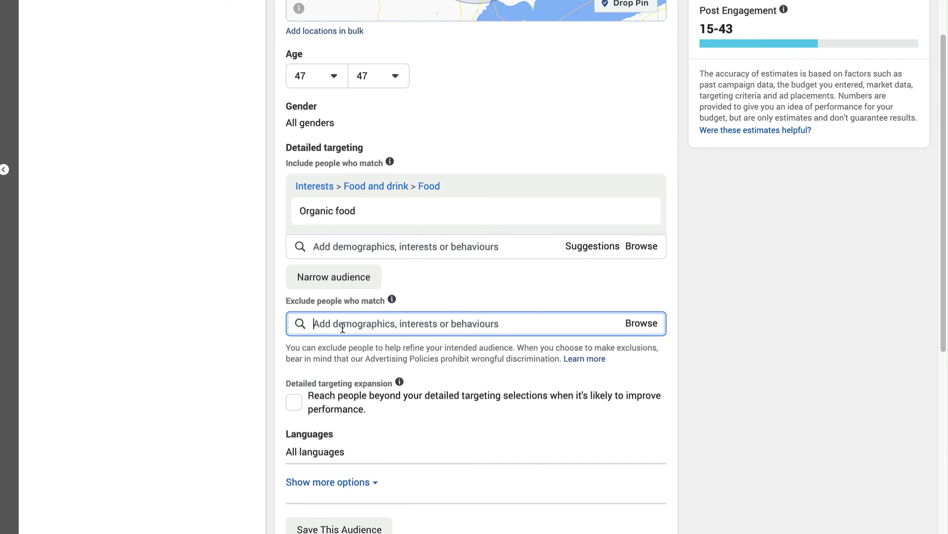
click(640, 324)
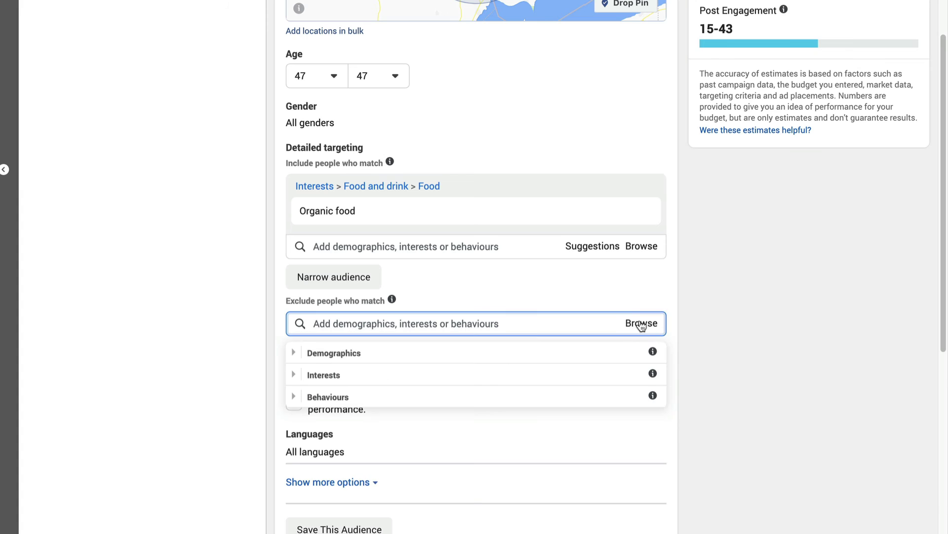
mouse_move(653, 351)
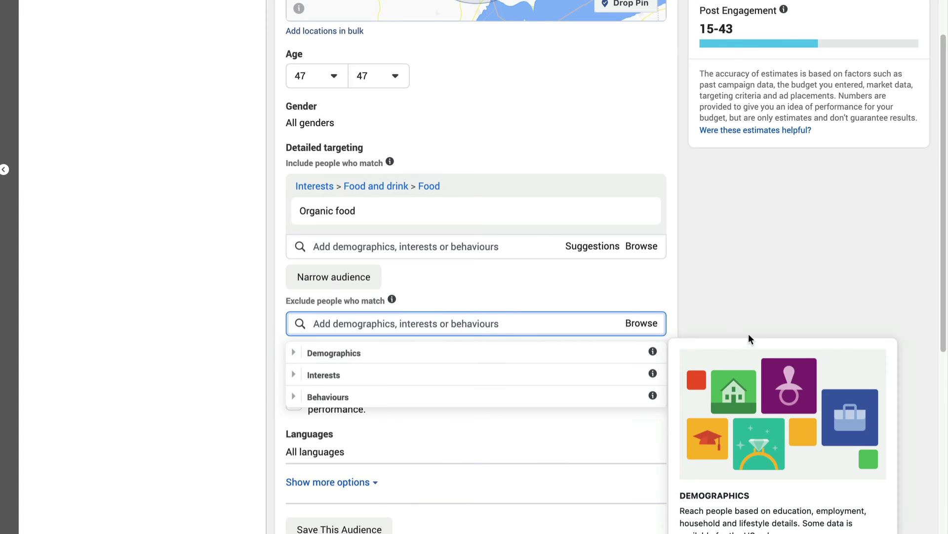
click(747, 293)
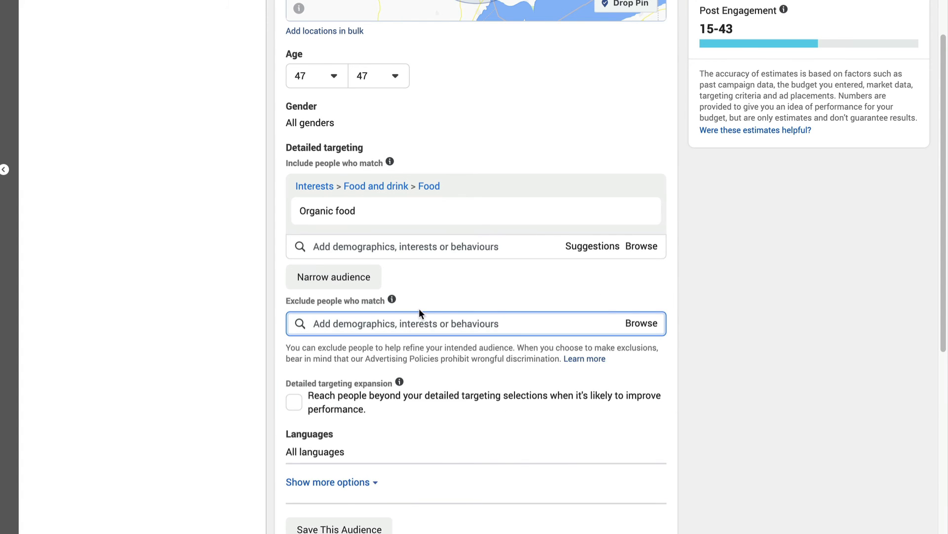
mouse_move(353, 185)
scroll(766, 306, down, 3)
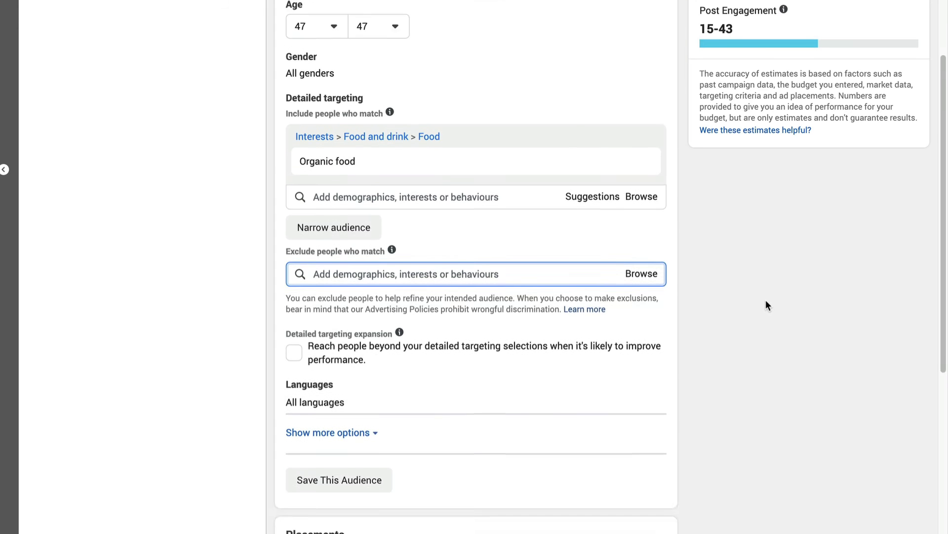
Replace the Clarkston audience location with the postcode 45371, Tipp City, Ohio, United States.
scroll(761, 309, up, 1)
scroll(762, 312, up, 3)
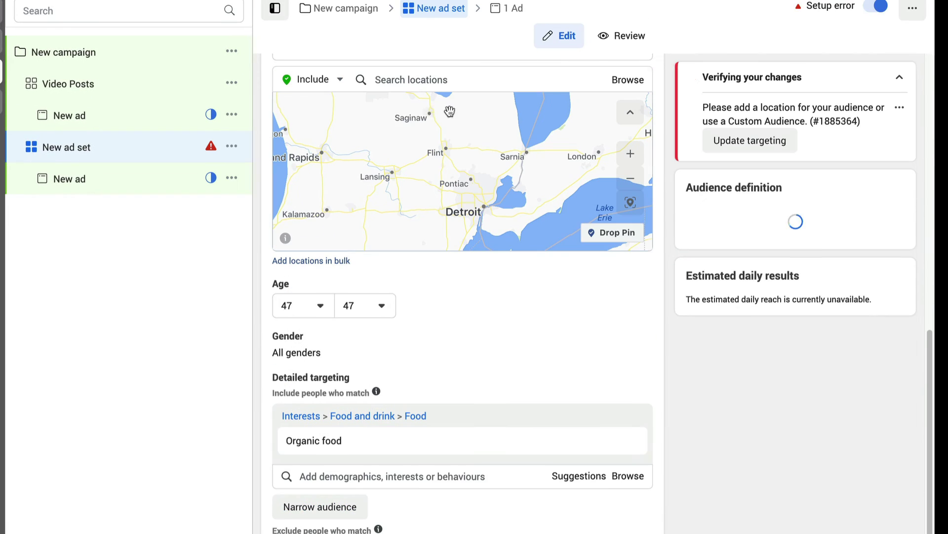
click(418, 82)
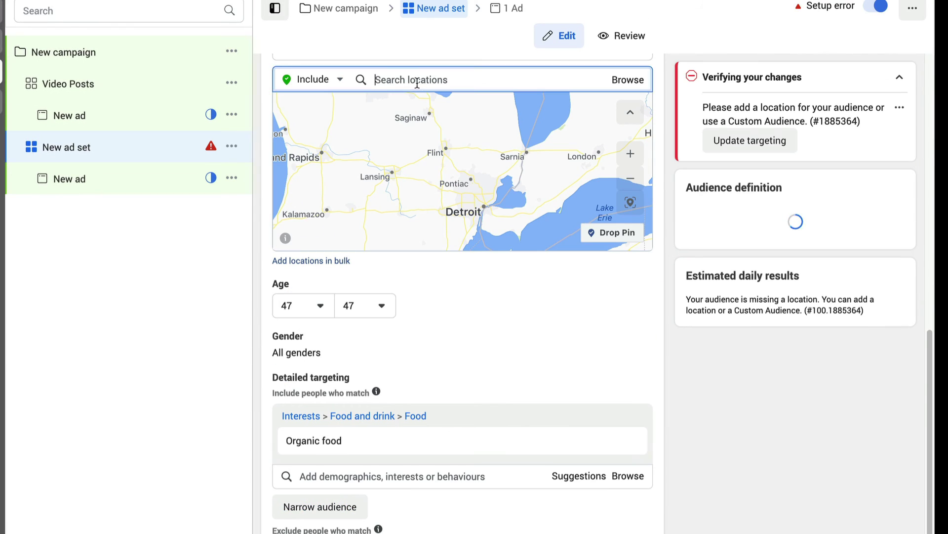
text(45371)
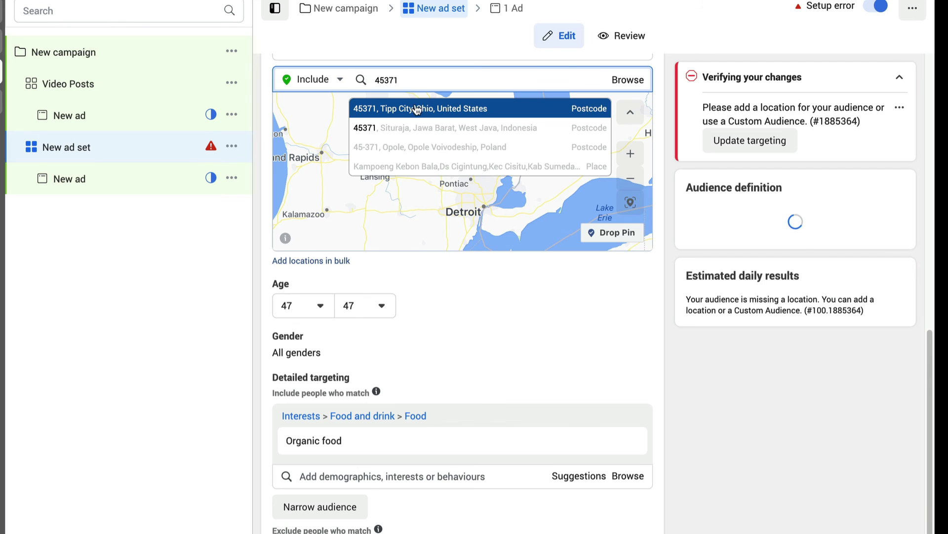
click(417, 109)
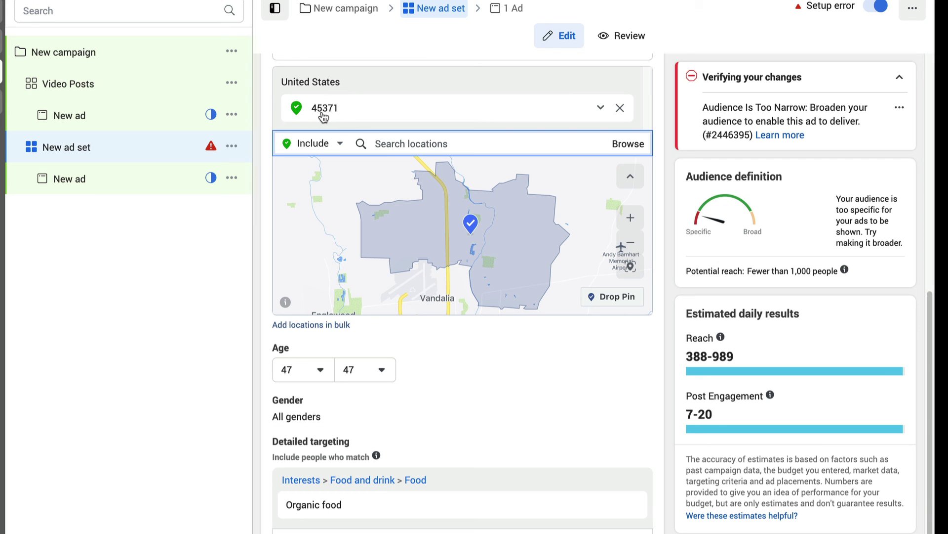
mouse_move(721, 337)
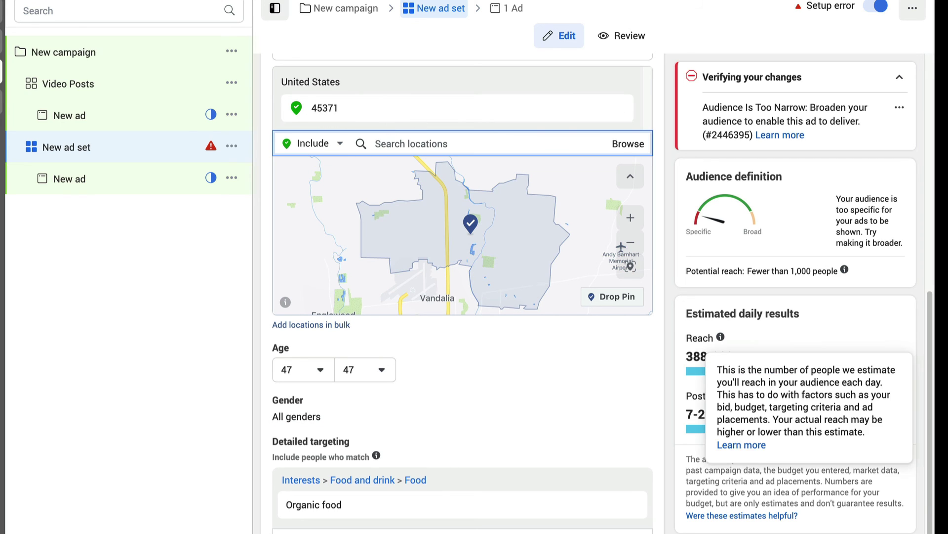